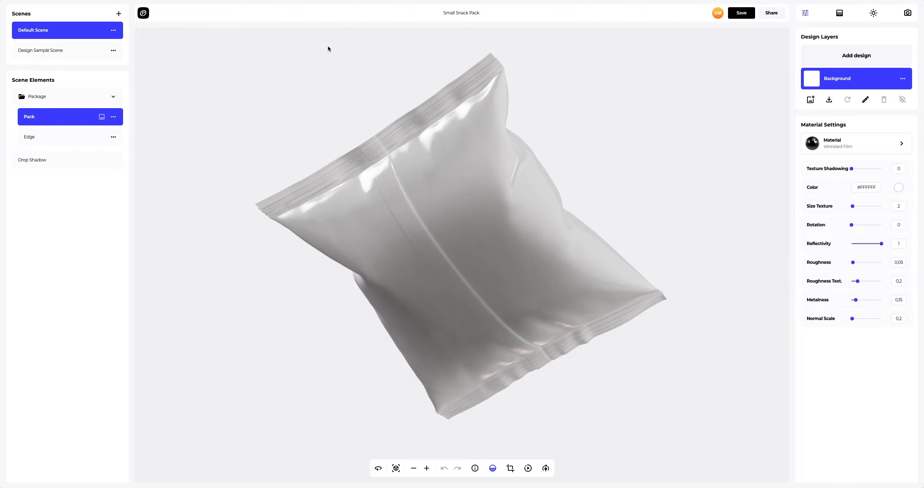
Add Front.png as a design on the front of the pack, place it at X 1140, Y 922, and save the design.
left_click(492, 469)
left_click_drag(507, 210, 351, 382)
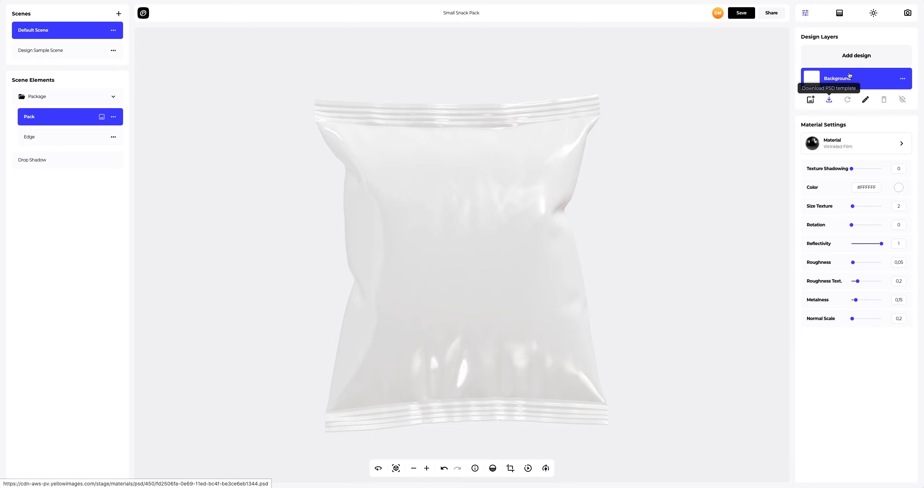
left_click(857, 58)
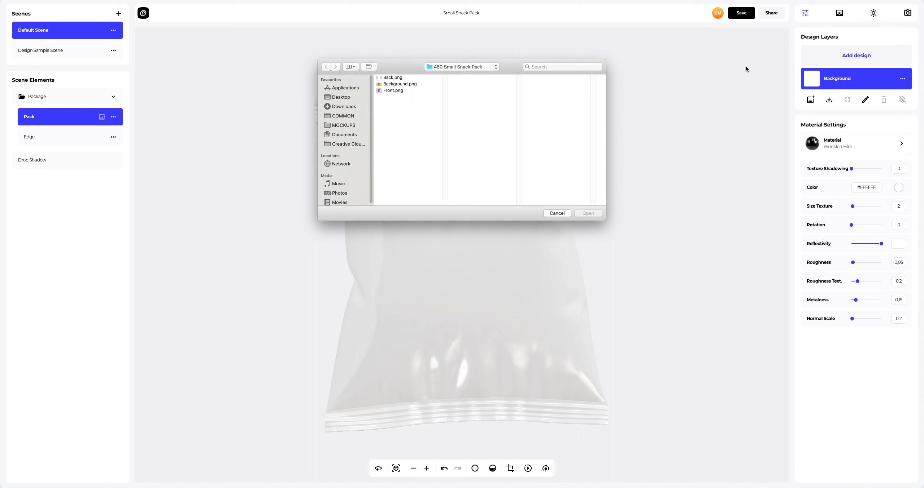
left_click(396, 90)
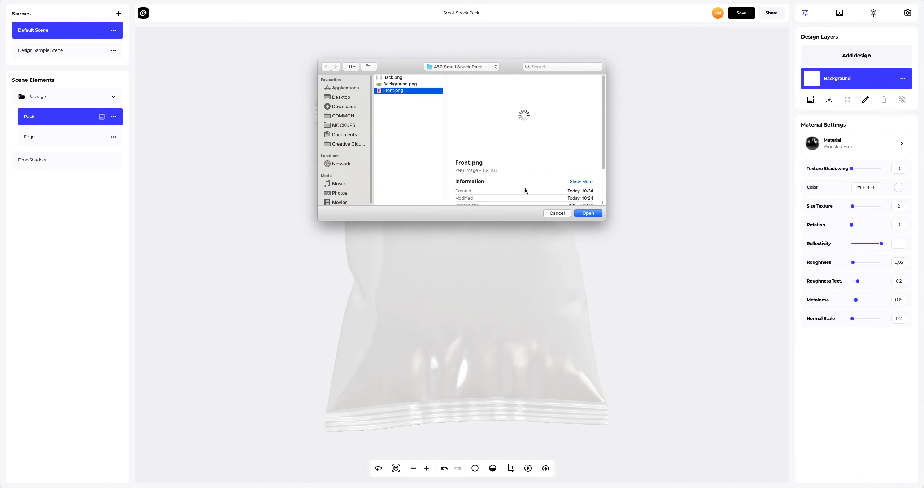
left_click(588, 214)
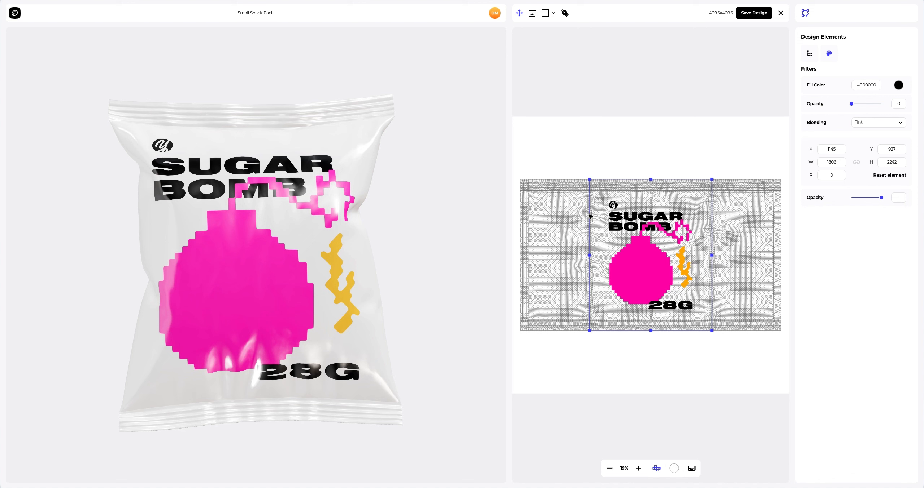
mouse_move(638, 267)
left_mouse_down()
mouse_move(655, 267)
mouse_move(603, 266)
mouse_move(634, 267)
left_mouse_up()
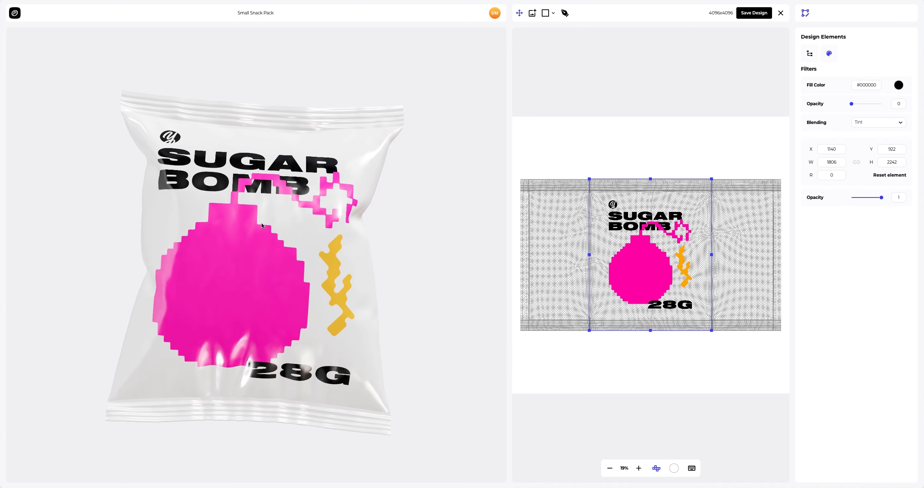
left_click(751, 14)
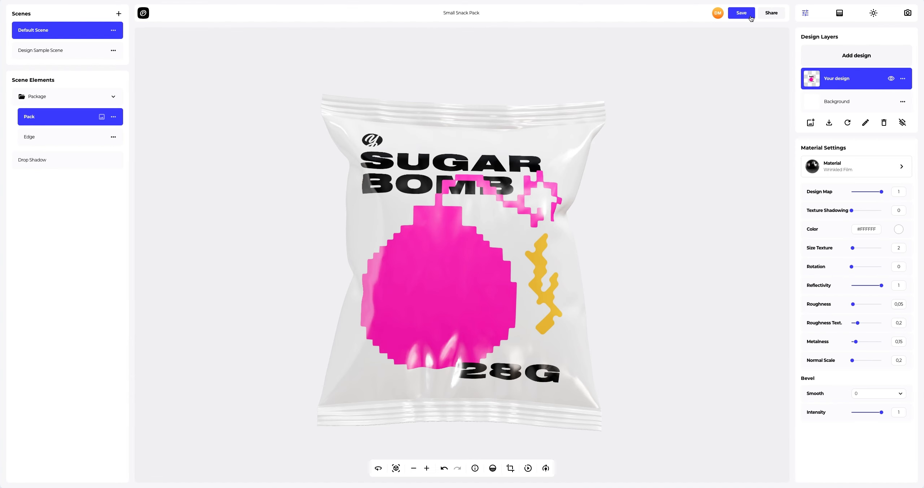
Add Back.png as a second design on the back of the pack and save the design.
left_click_drag(446, 199, 383, 134)
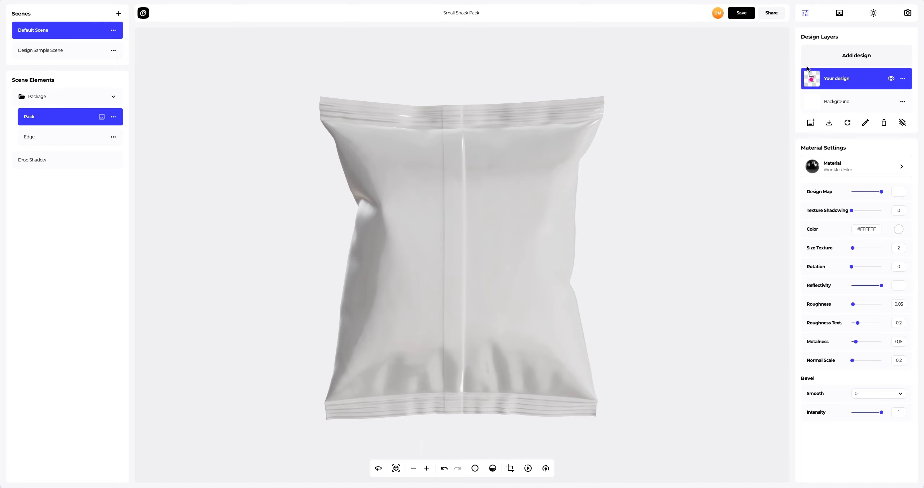
left_click(858, 58)
left_click(384, 78)
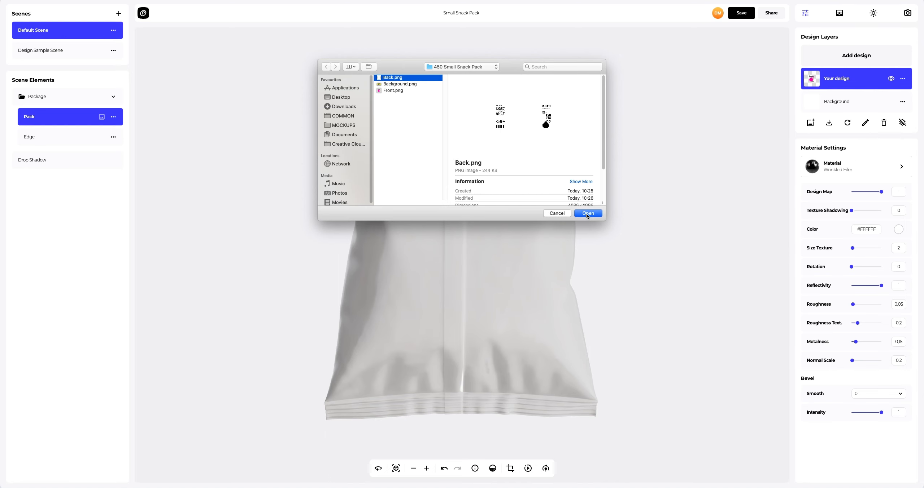
left_click(587, 213)
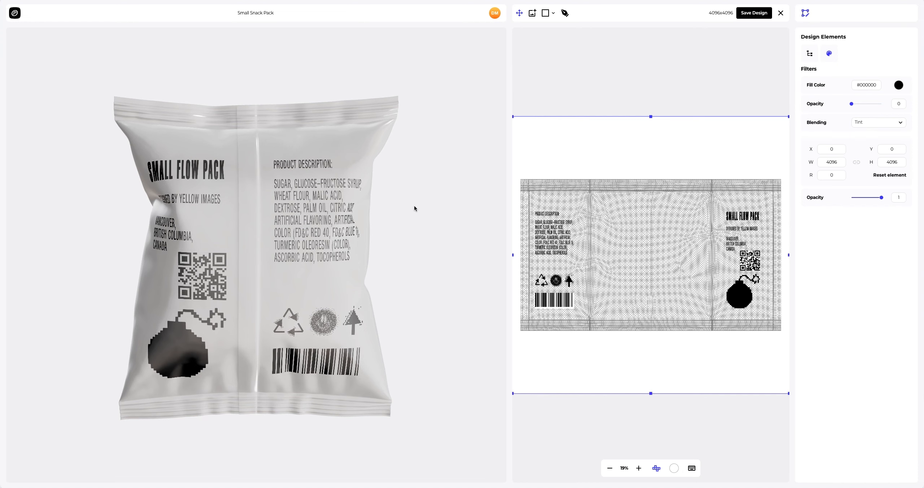
left_click_drag(355, 213, 131, 426)
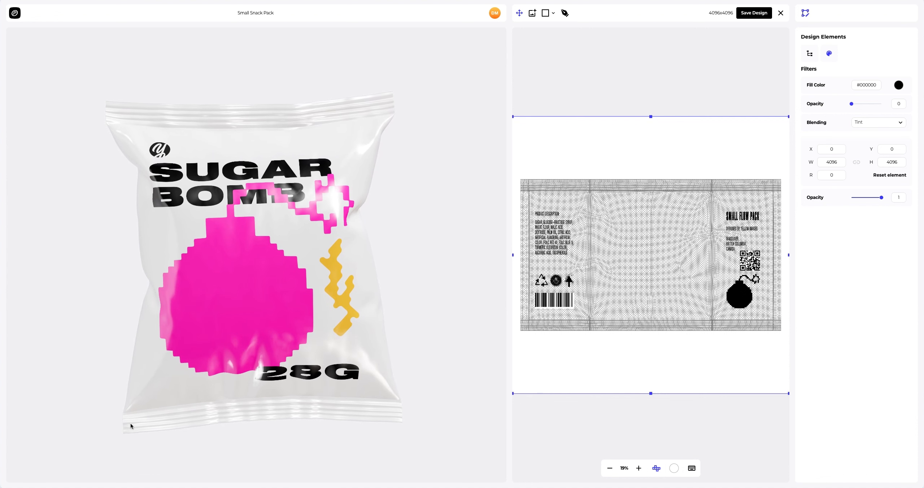
left_click(753, 13)
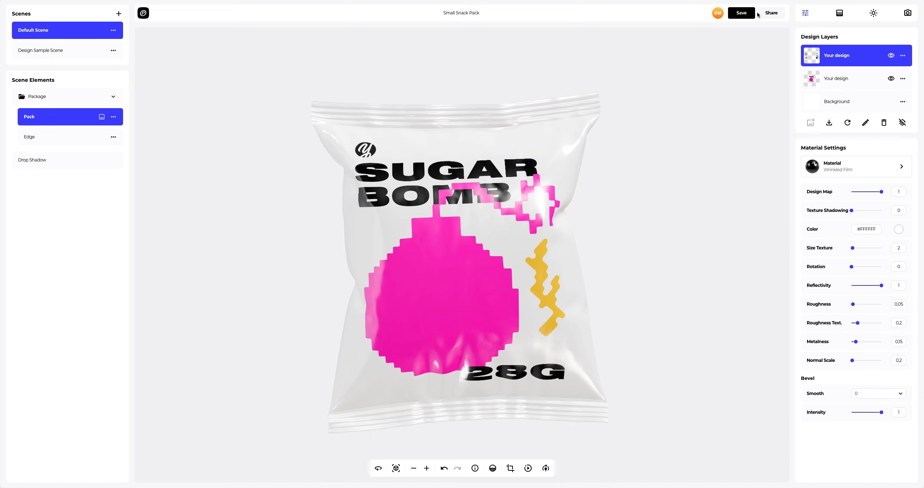
Apply the Brushed Steel material from the Metal category to the pack's Background layer.
left_click(843, 104)
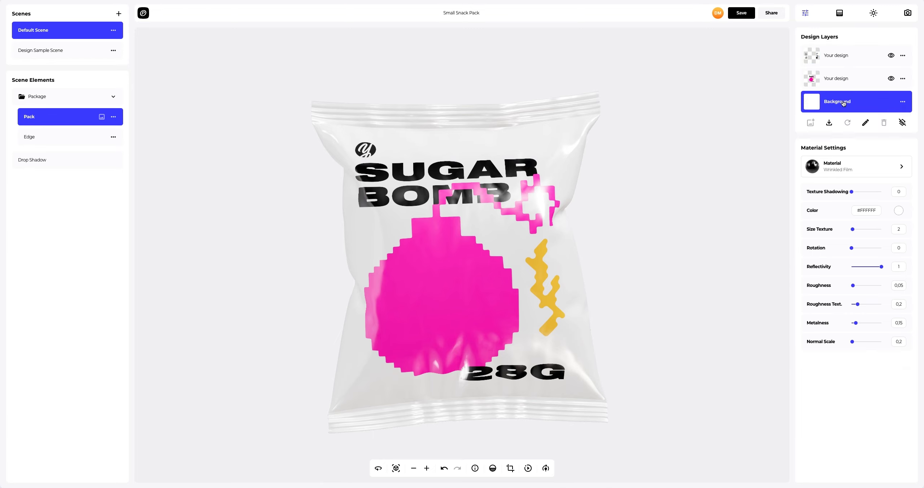
left_click(827, 166)
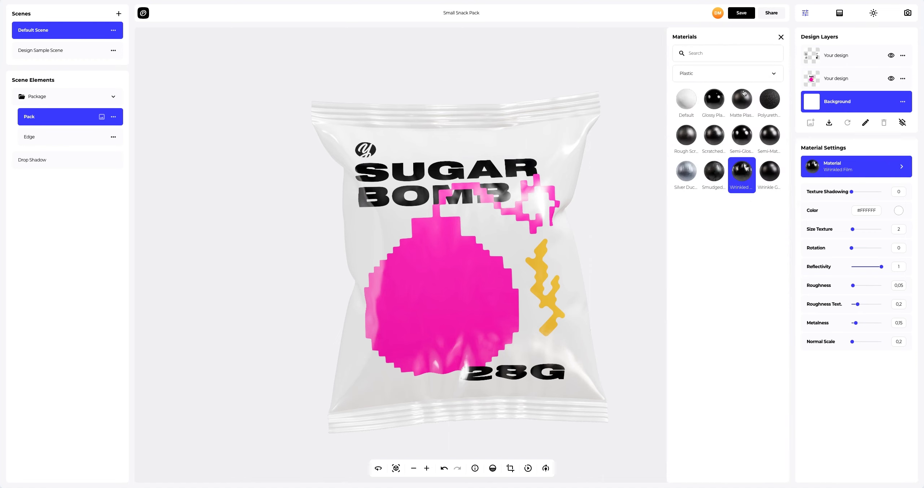
left_click(710, 75)
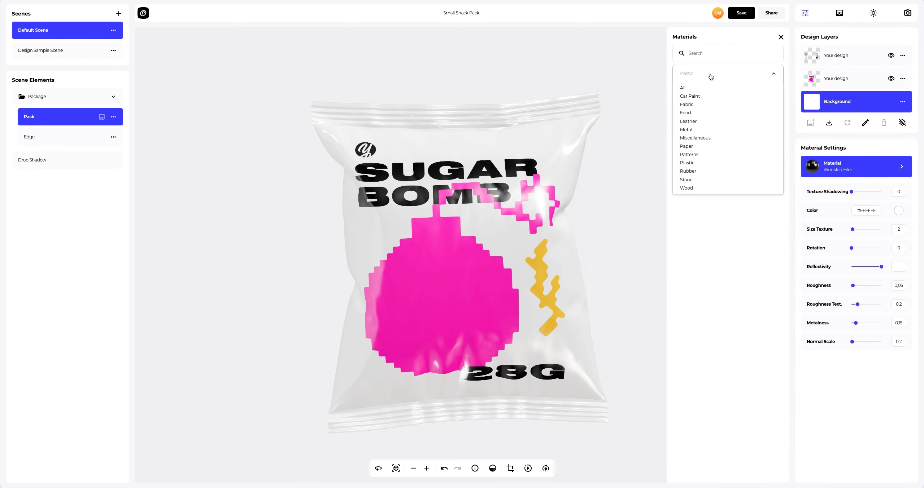
left_click(692, 130)
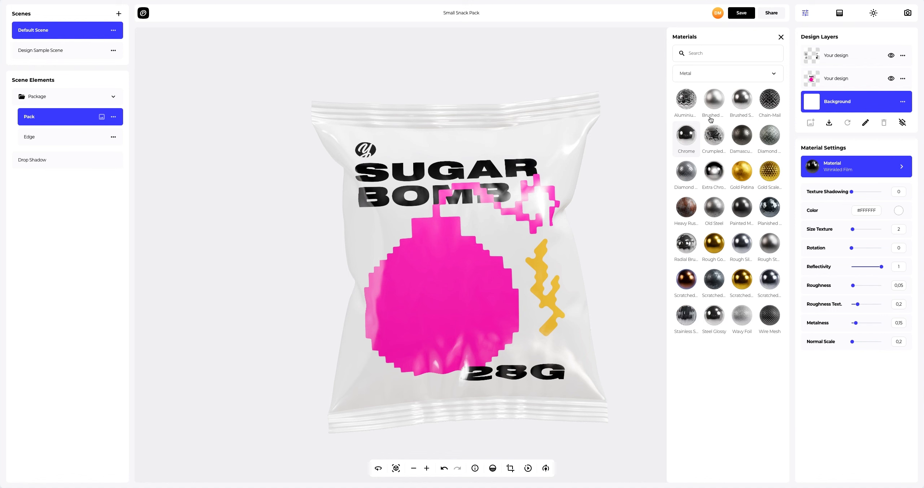
left_click(737, 98)
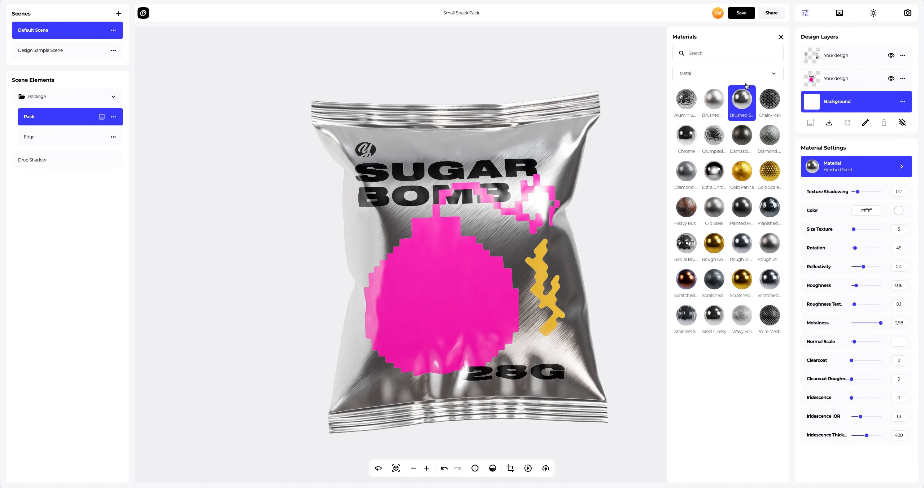
left_click(780, 37)
Set the Background layer's material color to #EDD9D9.
scroll(556, 145, "up", 5)
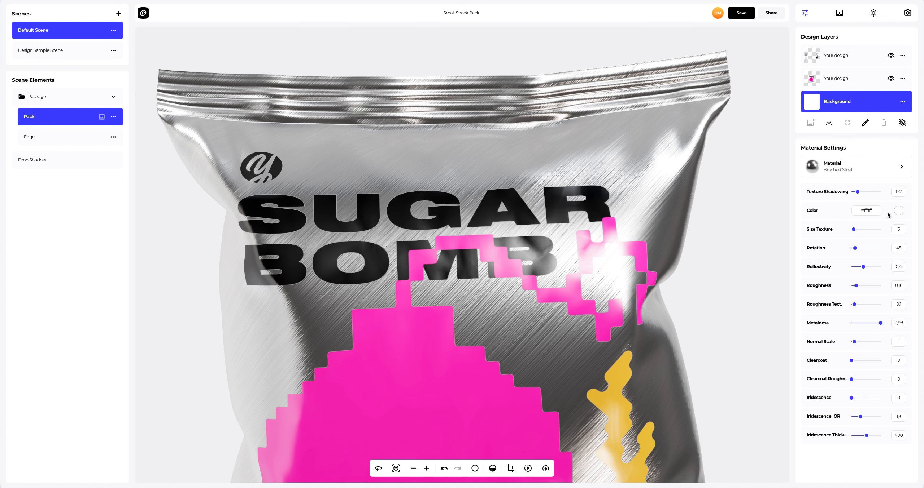
left_click(898, 210)
left_click_drag(870, 221, 837, 209)
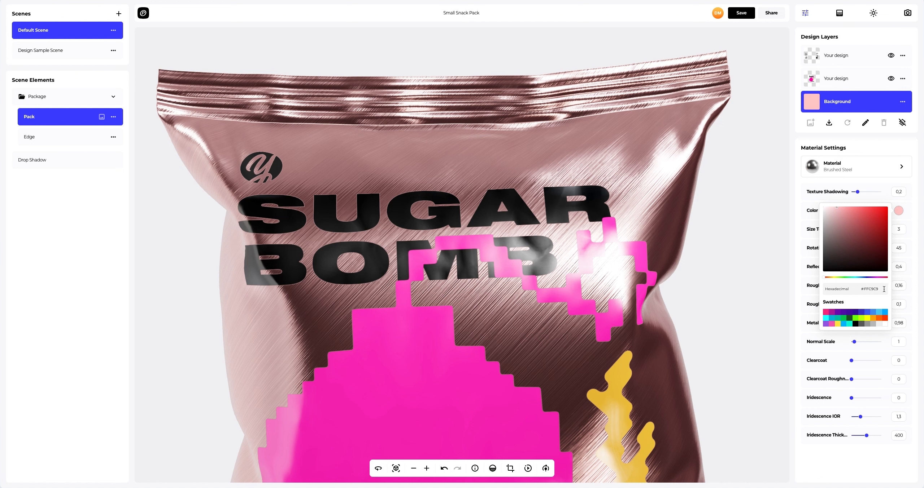
left_click_drag(883, 289, 852, 291)
type("EDD9D9")
left_click(800, 292)
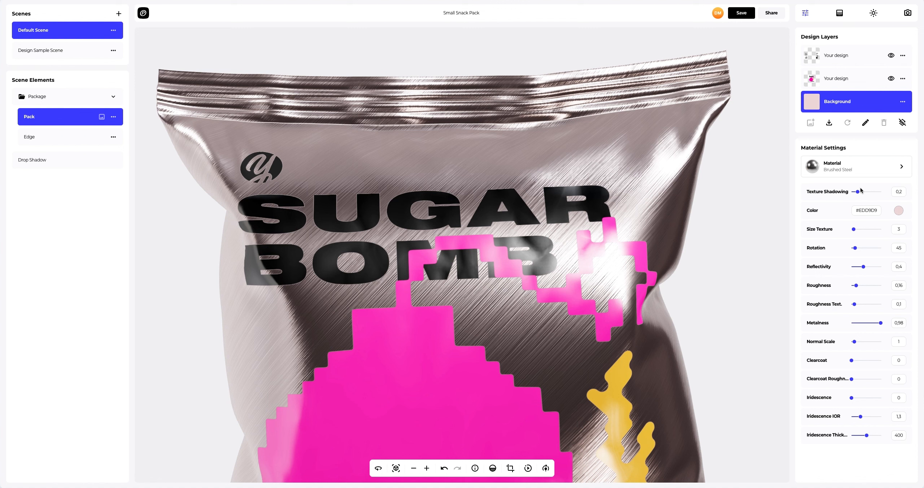
Set the Background material's Texture Shadowing to 0, Size Texture to 30 and Rotation to 90.
left_click_drag(859, 194, 834, 193)
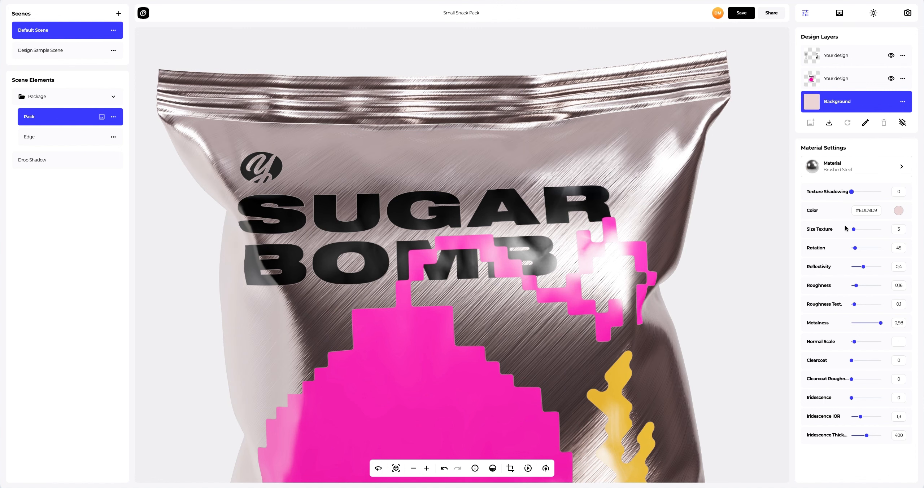
left_click_drag(854, 229, 882, 230)
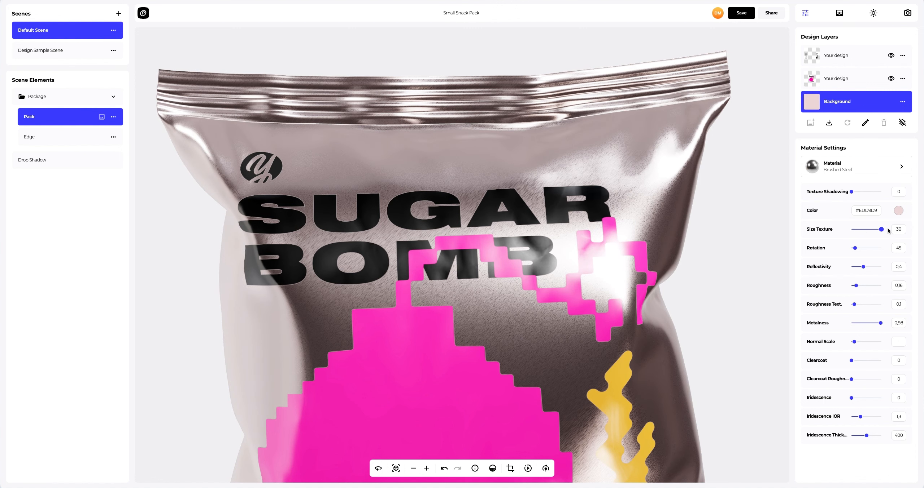
left_click_drag(855, 249, 859, 251)
scroll(567, 251, "down", 5)
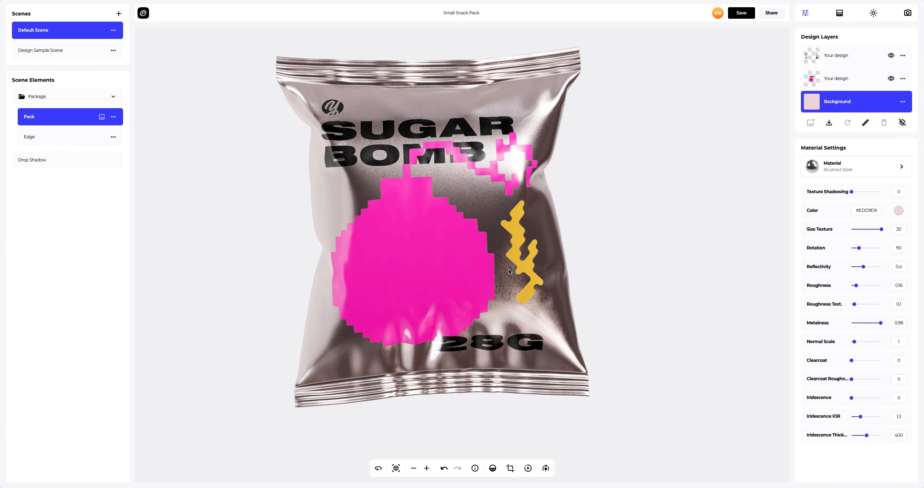
Apply the green Metallic Paint material from the Car Paint category to the package's Edge element.
left_click_drag(508, 272, 507, 295)
scroll(506, 295, "up", 10)
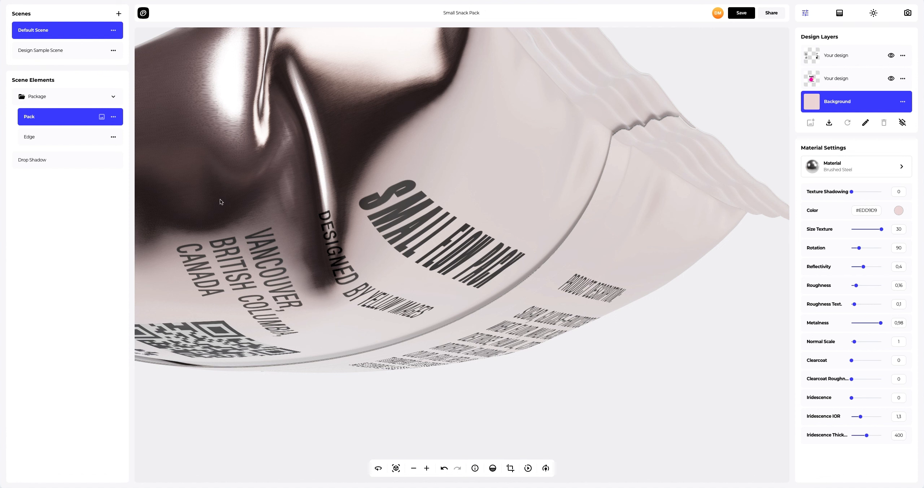
left_click(48, 136)
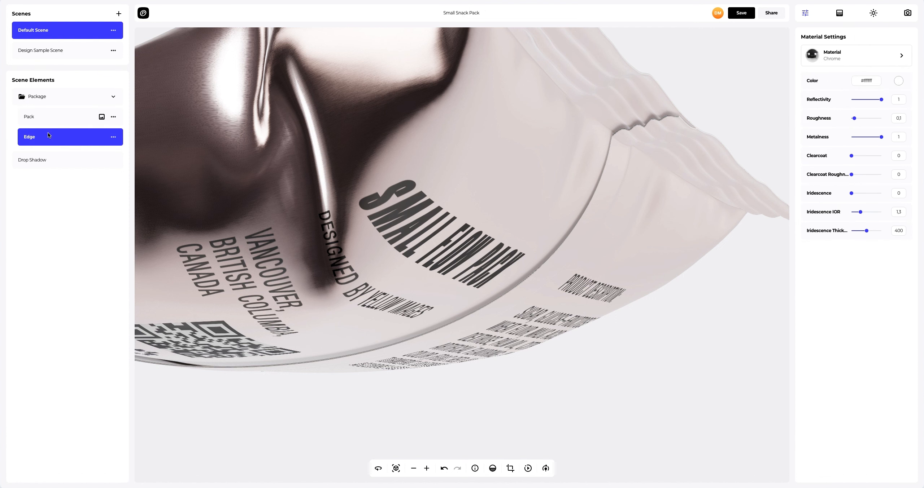
left_click(878, 58)
left_click(720, 76)
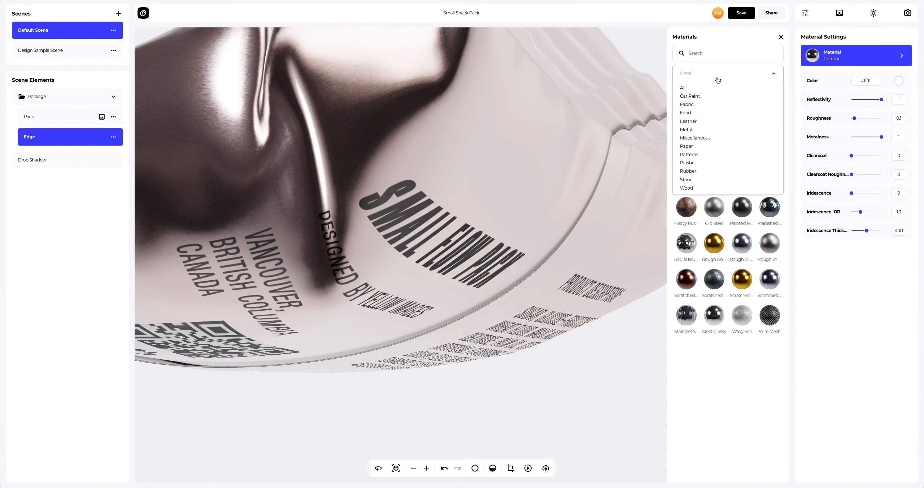
left_click(689, 96)
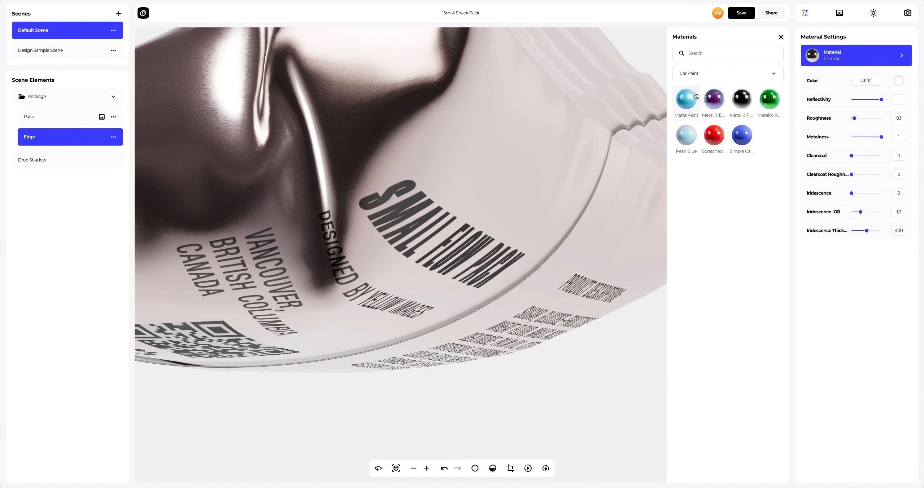
left_click(768, 101)
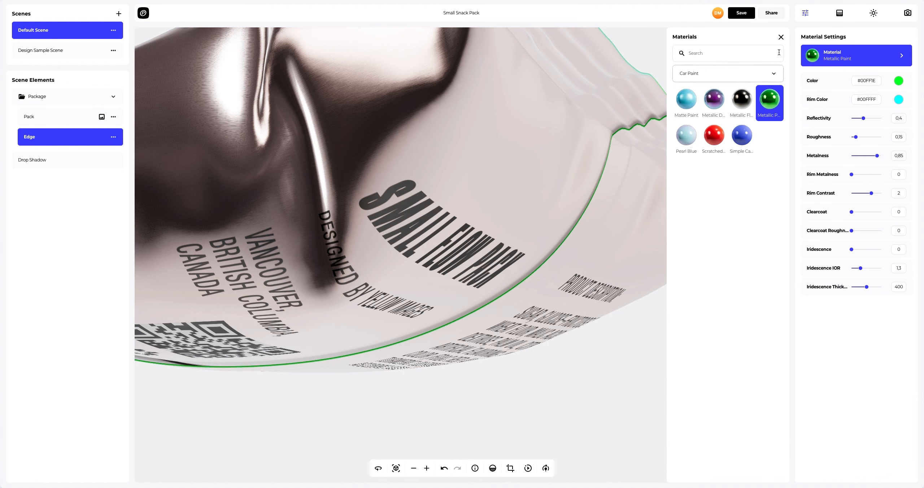
left_click(780, 36)
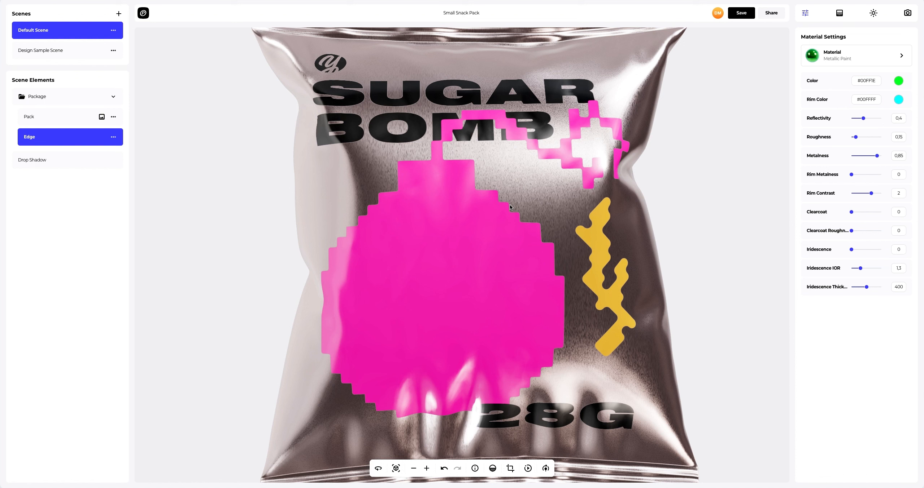
Apply the Mesh material from the Patterns category to the pack's front design layer with the pink bomb artwork.
left_click(51, 121)
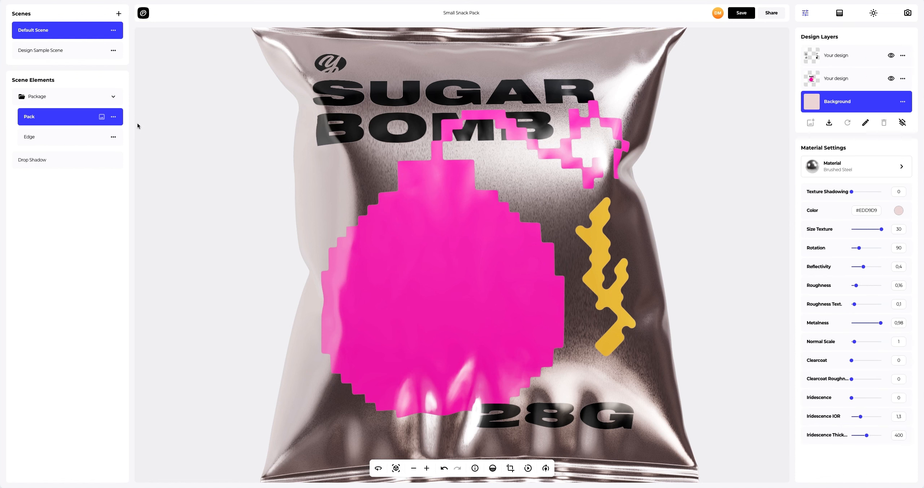
left_click(833, 80)
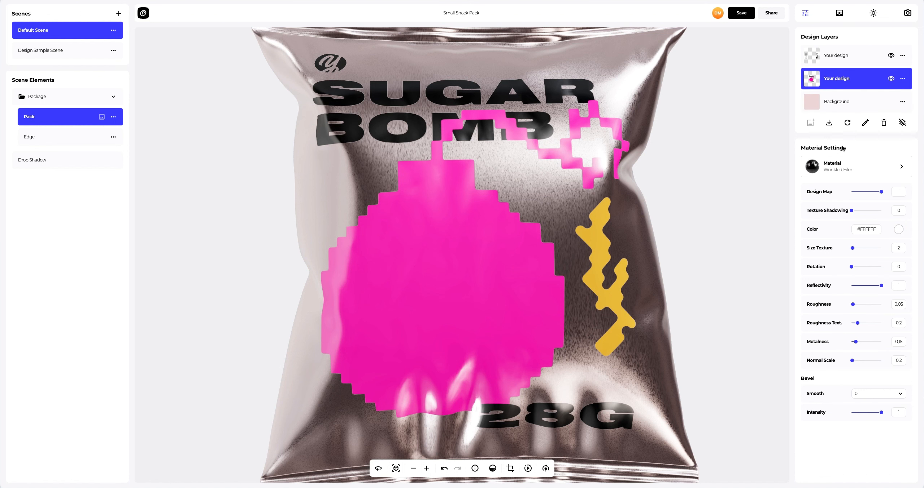
left_click(843, 167)
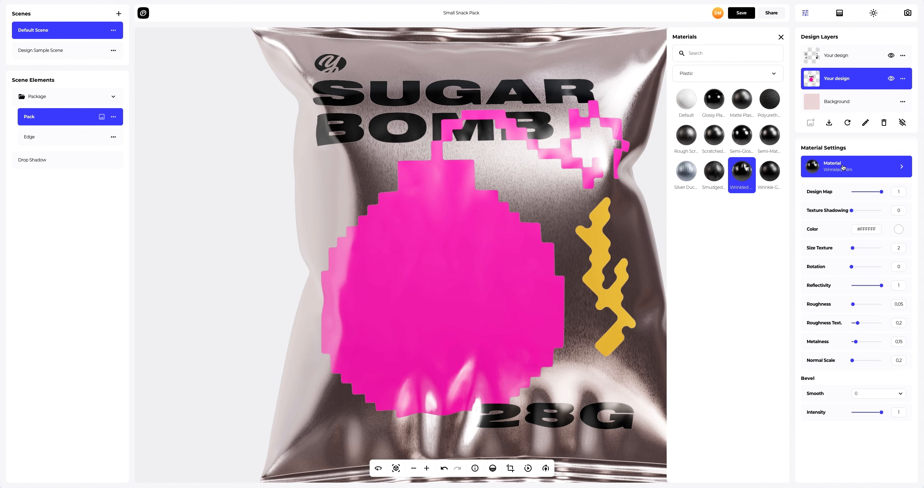
left_click(701, 78)
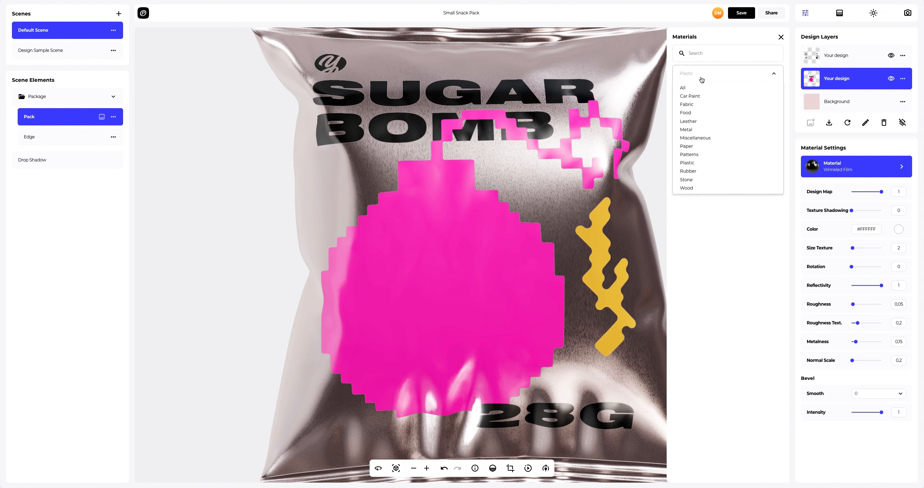
left_click(691, 154)
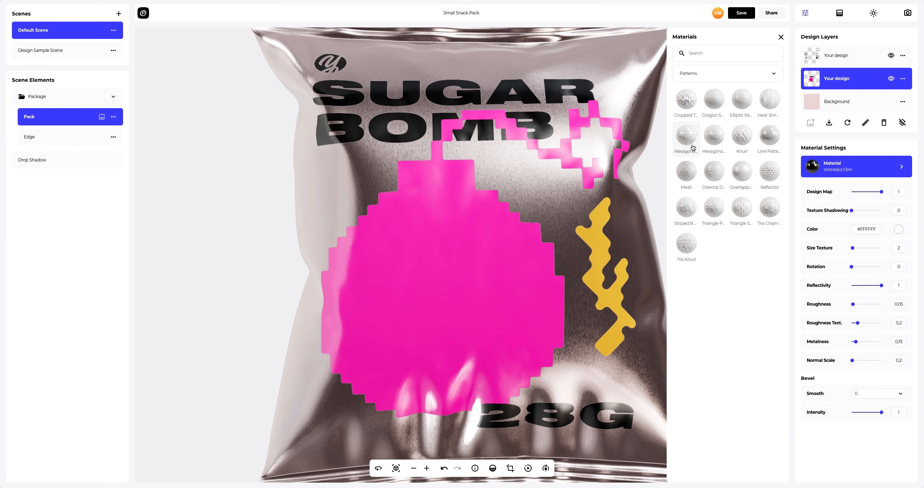
left_click(692, 149)
left_click(710, 139)
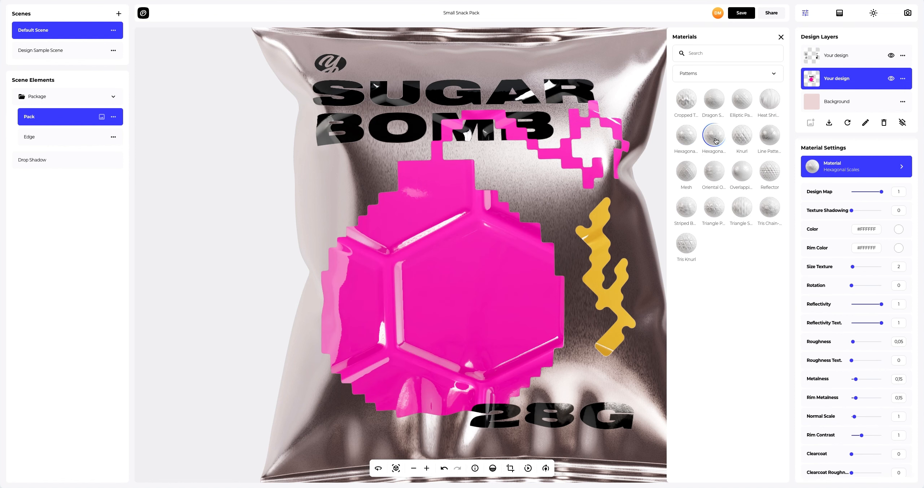
left_click(691, 172)
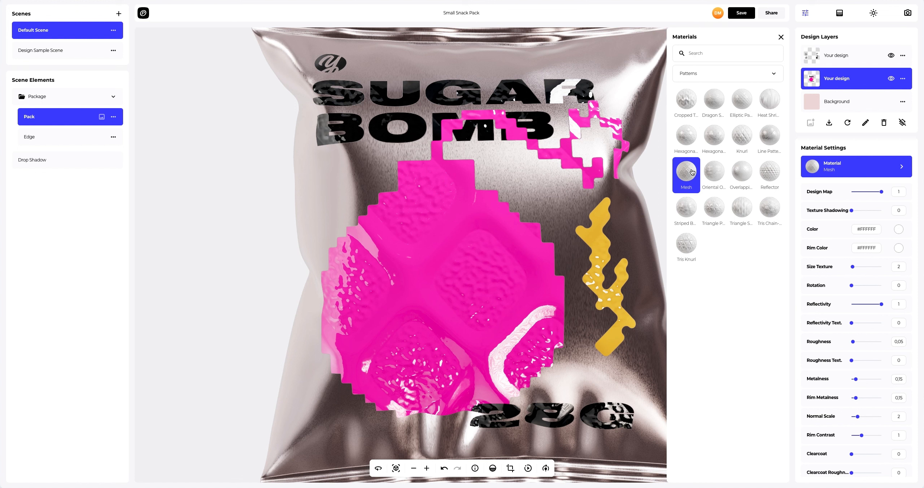
Set the Size Texture of the front design layer's Mesh material to 82.
left_click(781, 38)
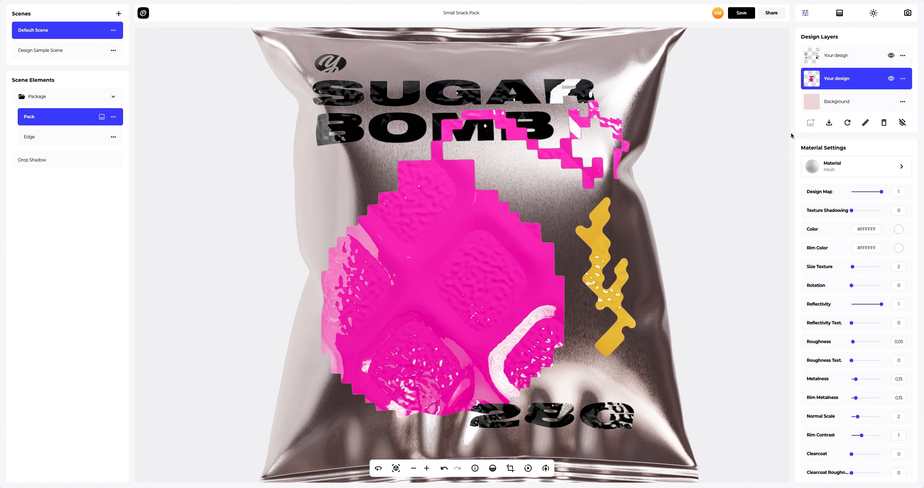
left_click_drag(852, 267, 900, 263)
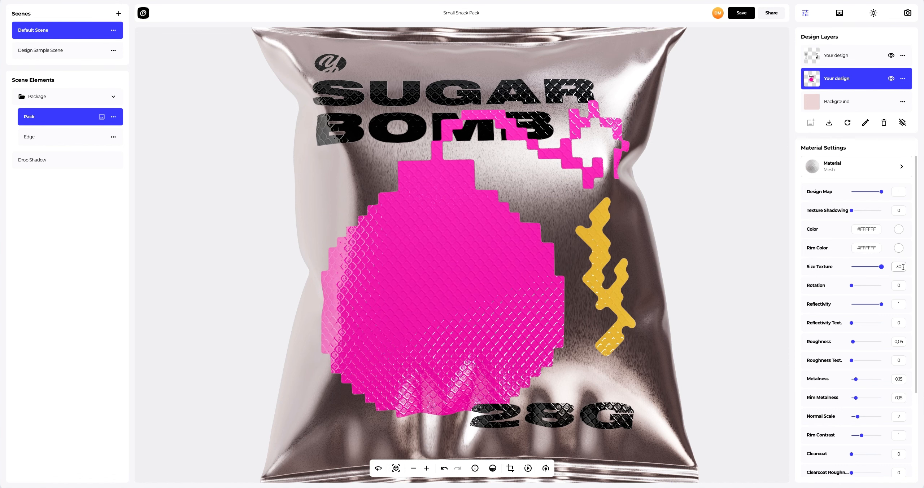
double_click(902, 267)
type("82")
key("Return")
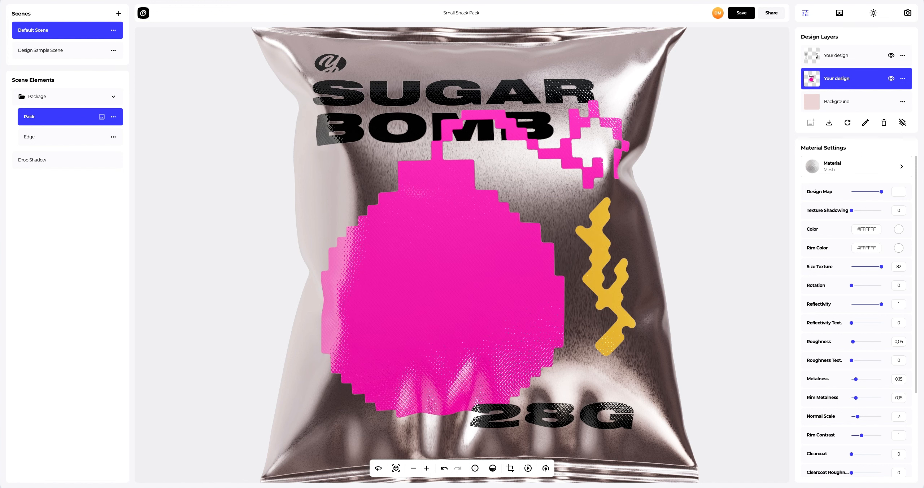
Set the Mesh material's Roughness to 0.2, Metalness to 0.6 and Rim Metalness to 0.65.
left_click(857, 343)
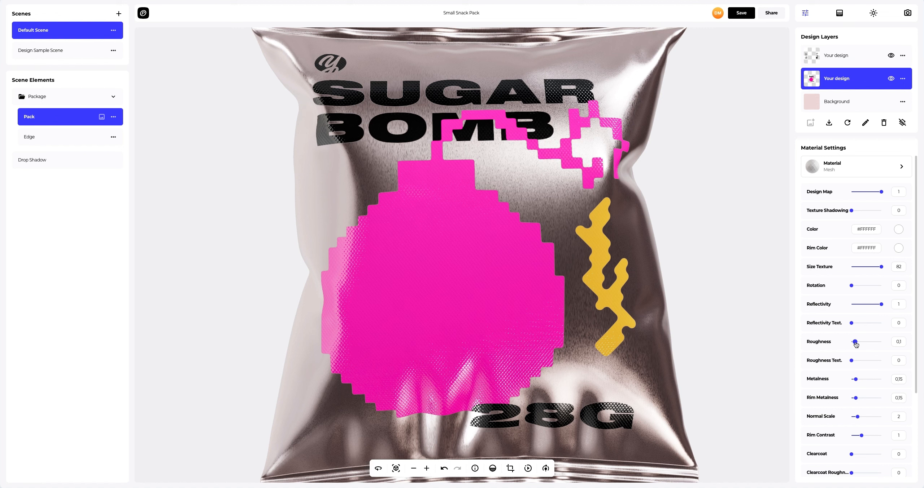
left_click_drag(855, 379, 871, 399)
Give the front design layer a Bevel with Smooth 1 and Intensity 0.32.
scroll(871, 399, "down", 3)
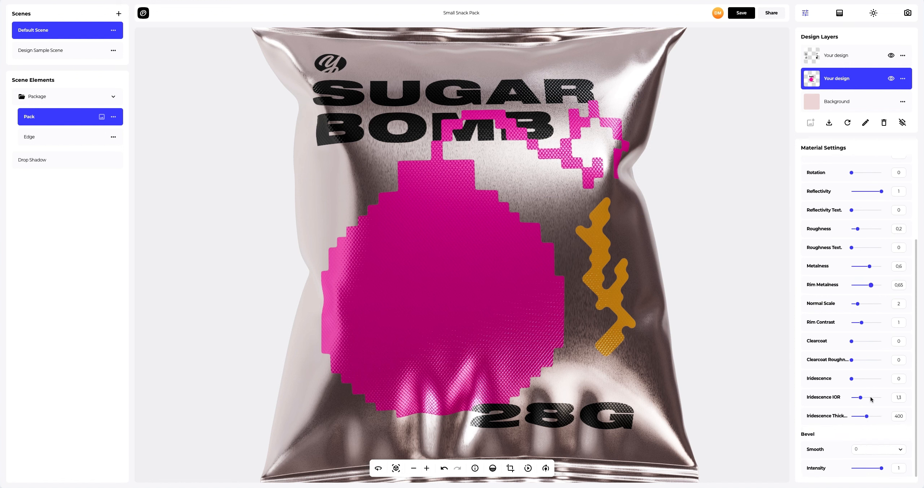
left_click(872, 453)
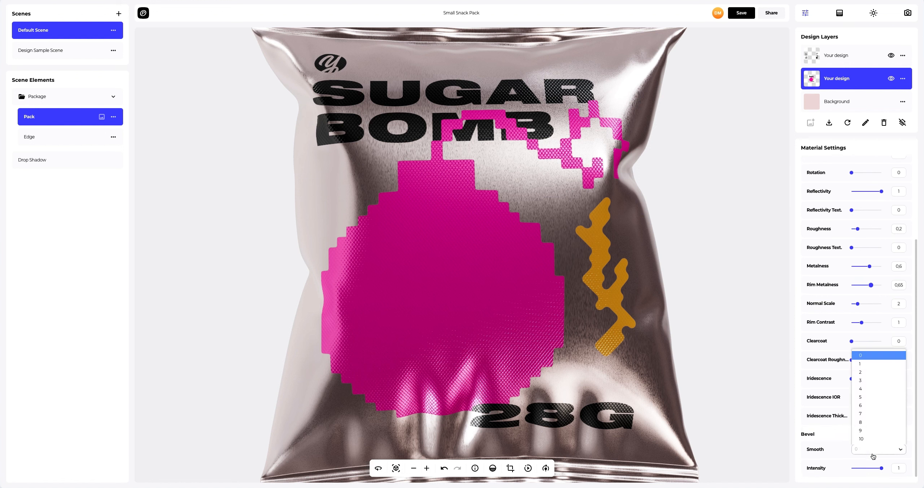
left_click(879, 364)
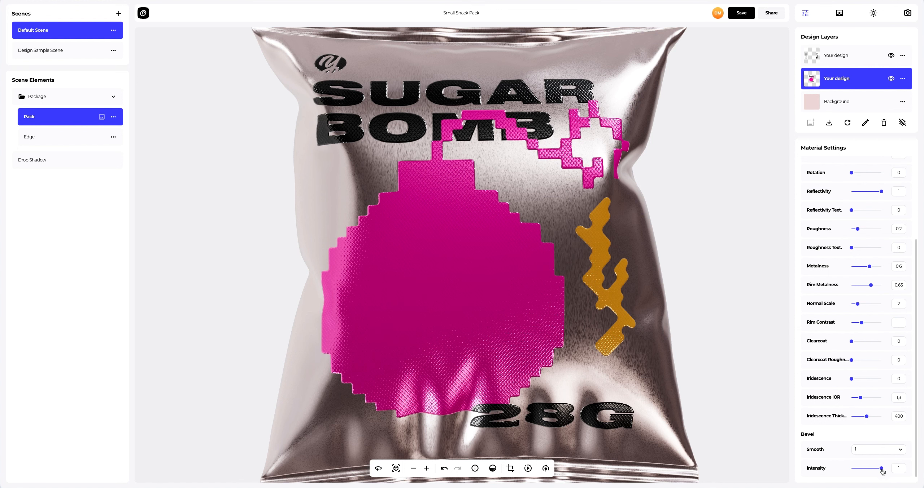
left_click_drag(881, 468, 871, 468)
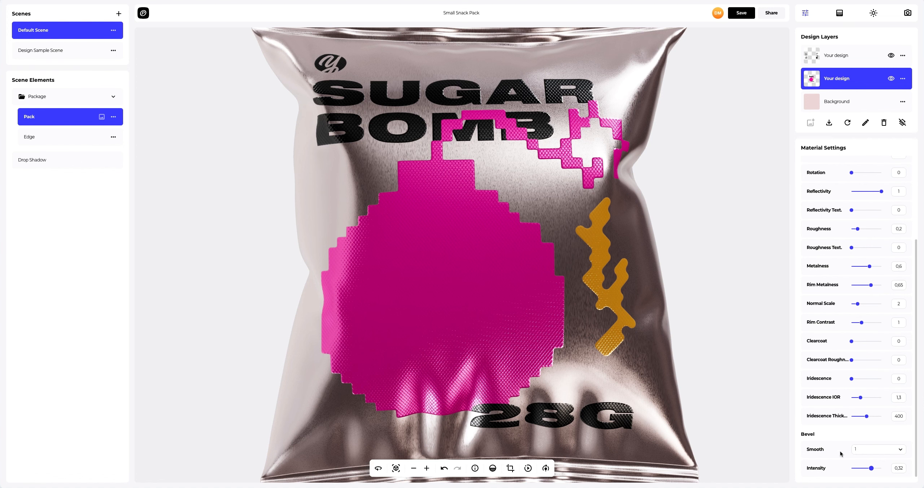
Inspect the whole pack from further away and reset the camera to its default framing.
scroll(567, 289, "down", 5)
scroll(566, 290, "down", 3)
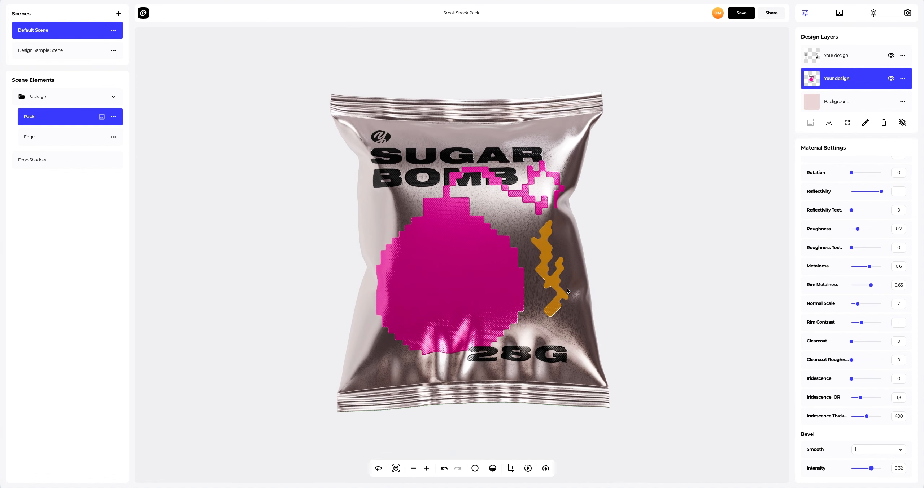
left_click_drag(573, 293, 567, 276)
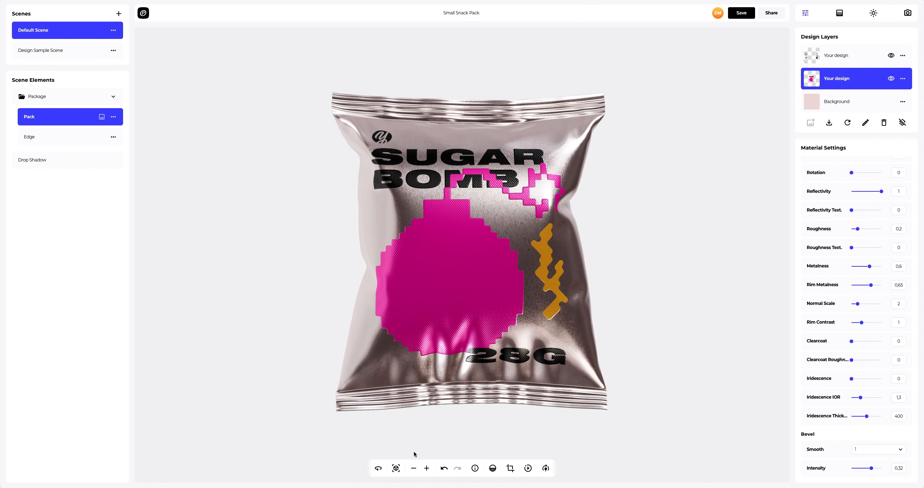
left_click(395, 469)
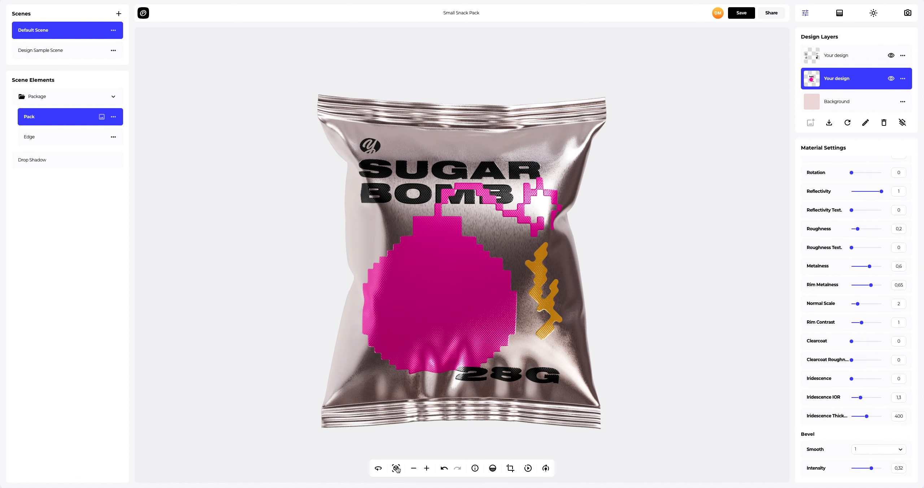
Try a swatch color and a custom shade as the scene's solid background.
left_click(837, 14)
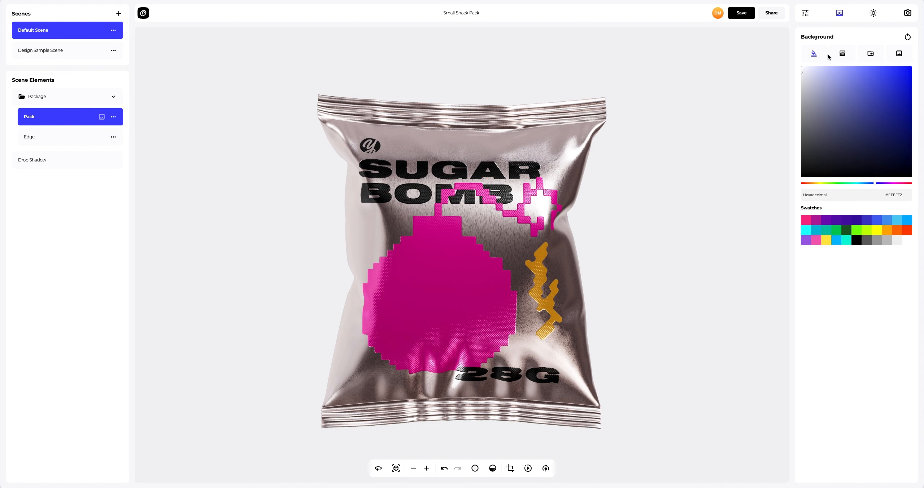
left_click(817, 219)
left_click_drag(838, 140, 880, 96)
Try a radial background gradient with the pink swatch as Color A and black #000000 as Color B.
left_click(843, 54)
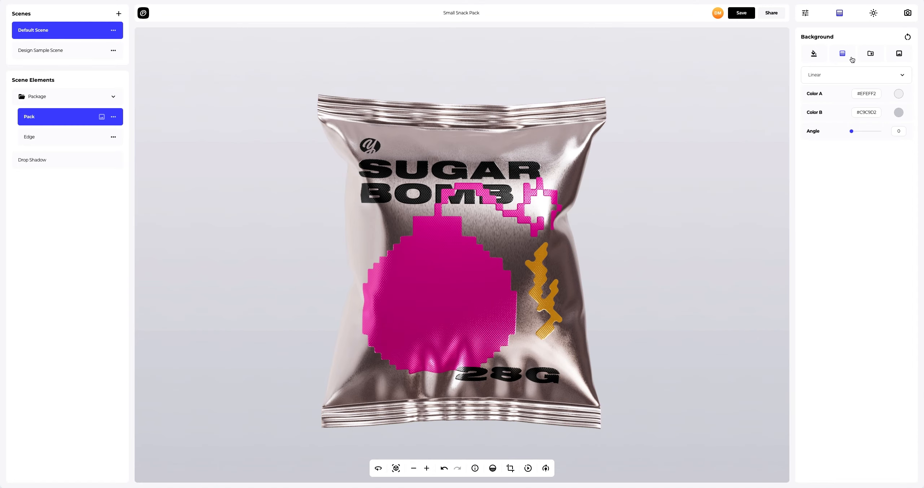
left_click(898, 94)
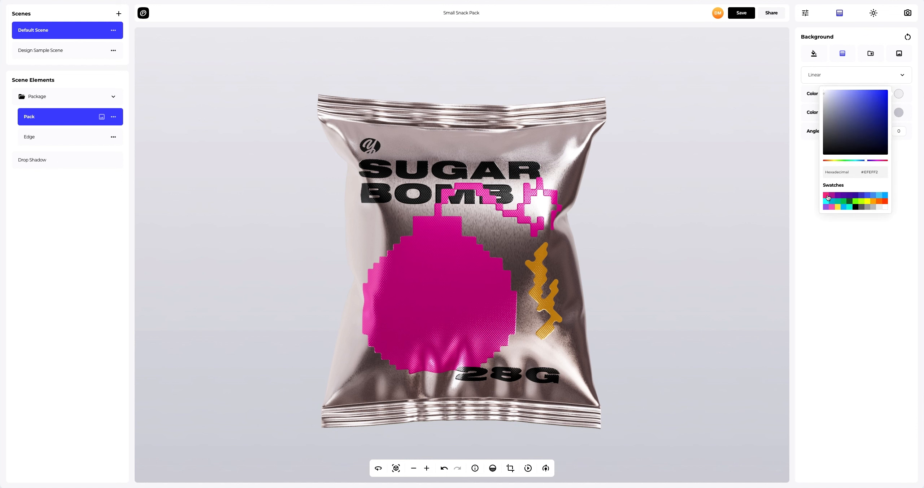
left_click(826, 196)
left_click(899, 112)
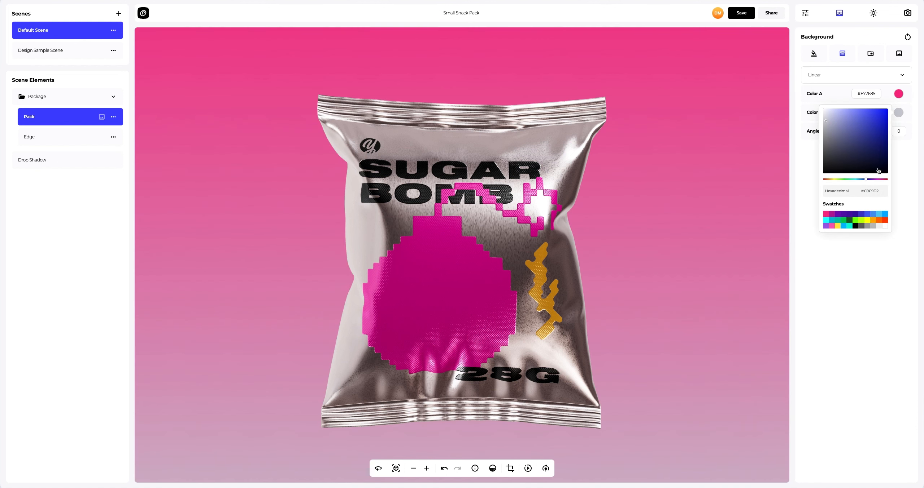
left_click(863, 226)
left_click(856, 226)
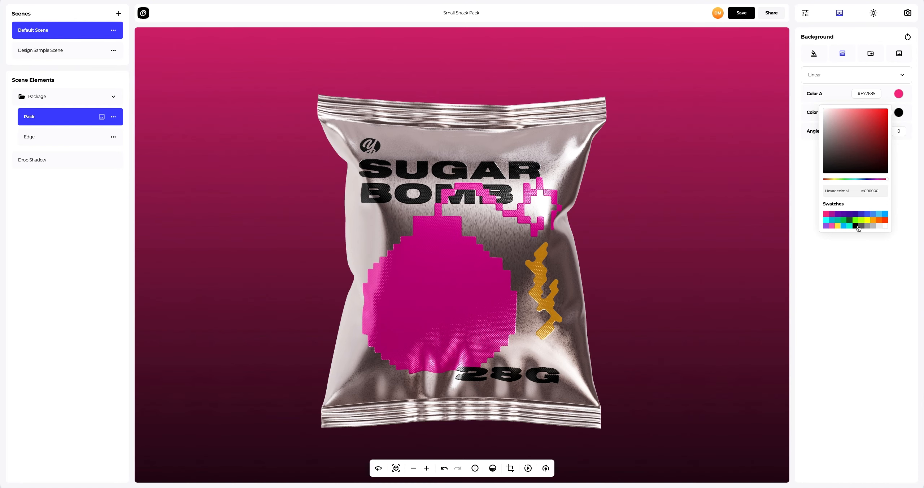
left_click(800, 219)
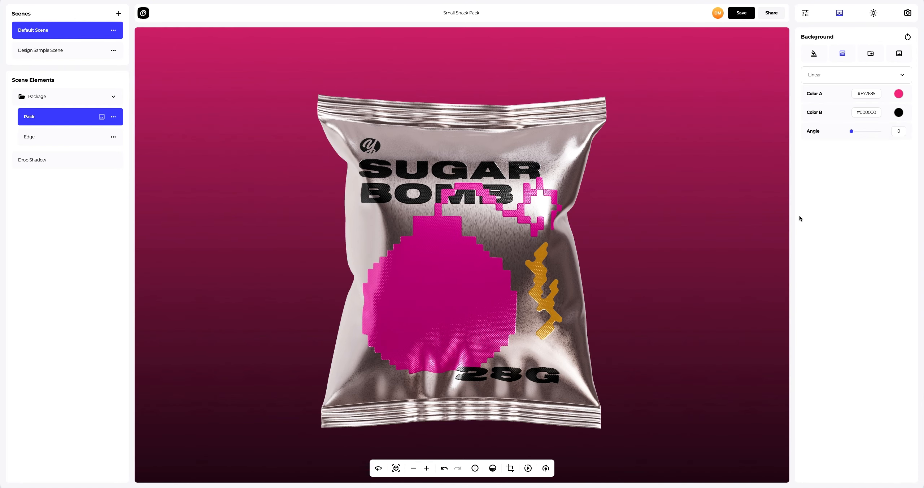
left_click(826, 80)
left_click(817, 97)
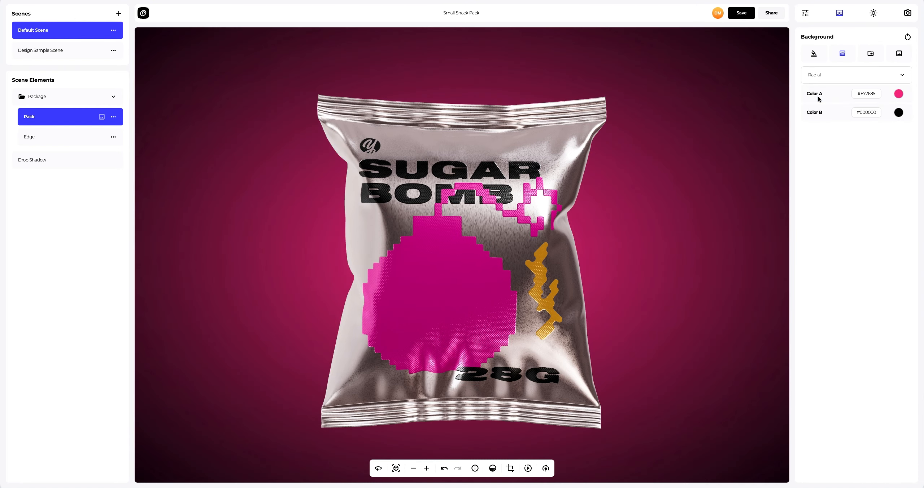
Try several preset background images, including the blue-purple, dark multicolor and red-orange gradients.
left_click(870, 58)
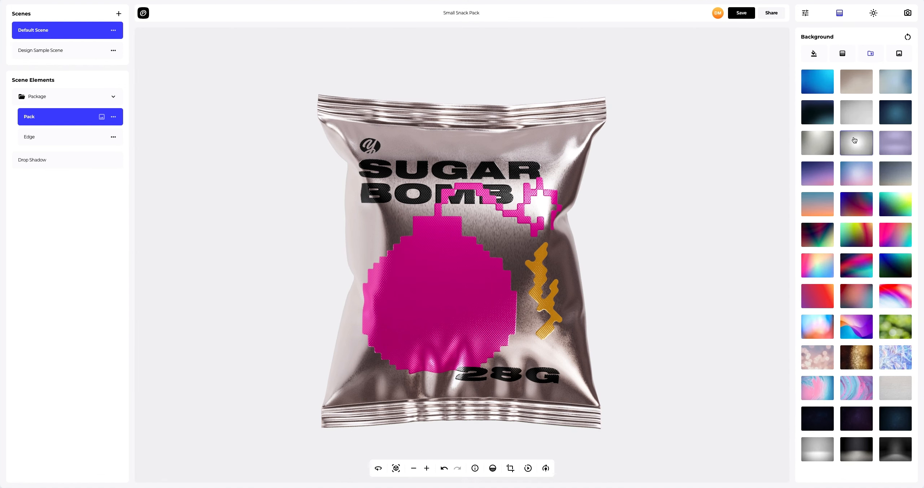
left_click(854, 141)
left_click(817, 174)
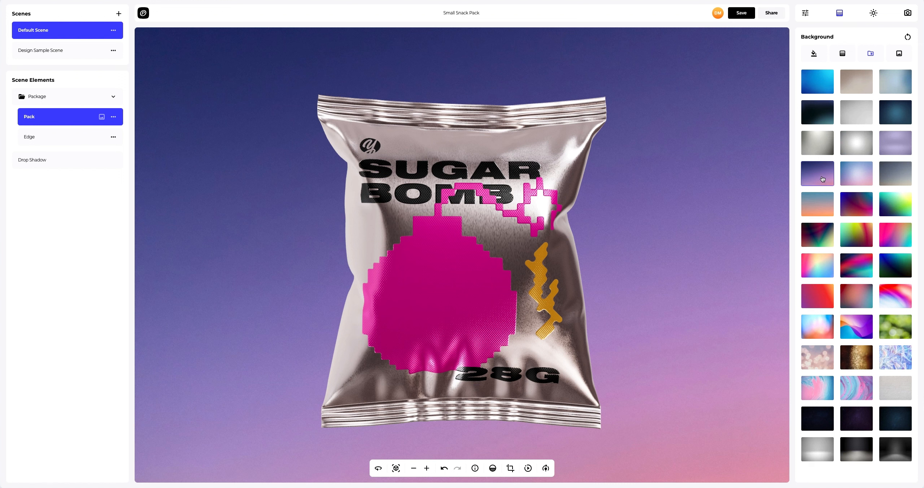
left_click(844, 206)
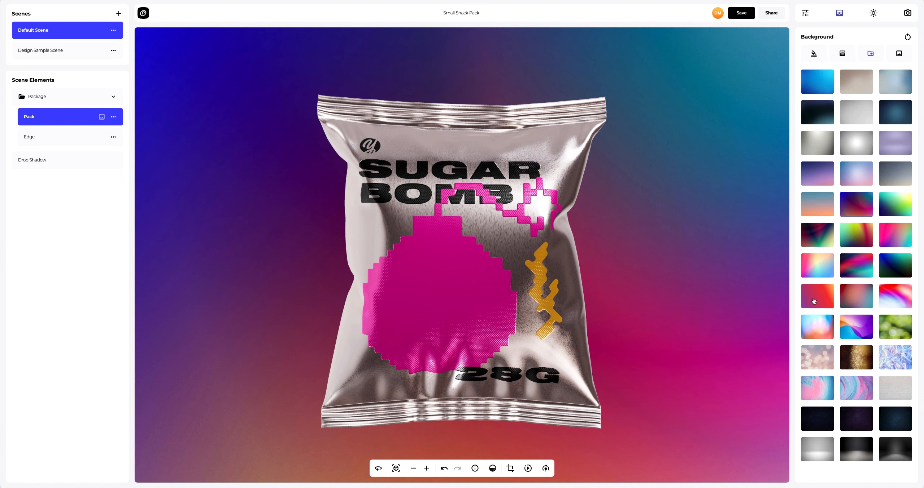
left_click(814, 302)
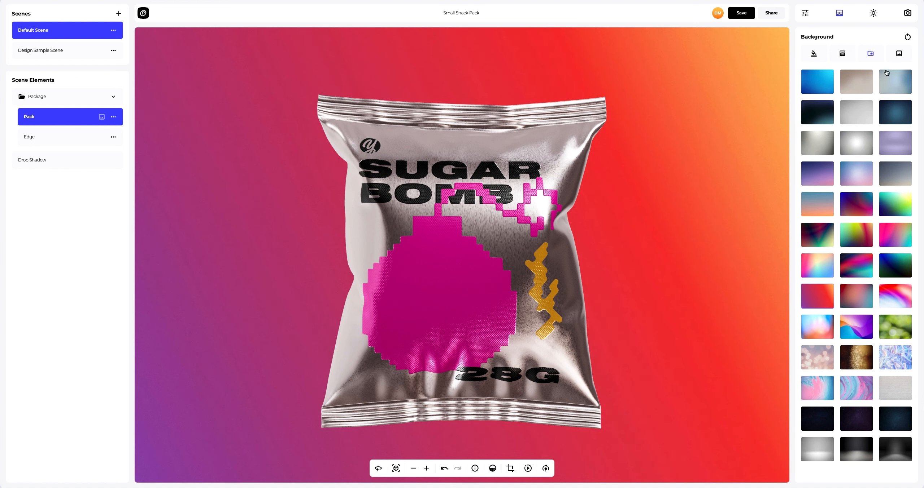
Upload Background.png as the scene's background image and turn off Frame Crop.
left_click(898, 54)
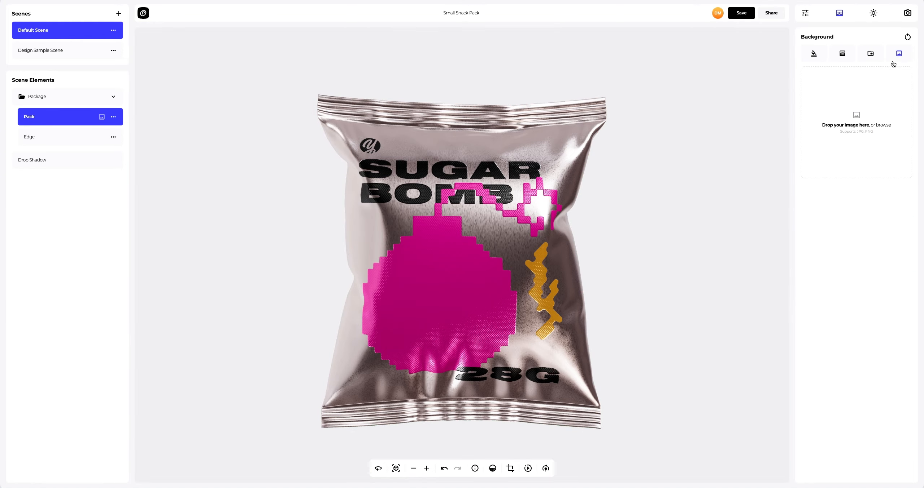
left_click(857, 116)
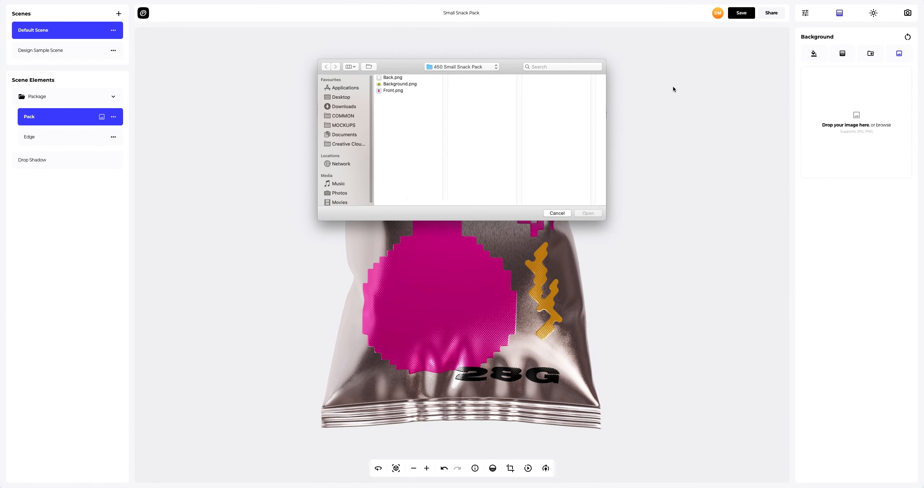
left_click(409, 86)
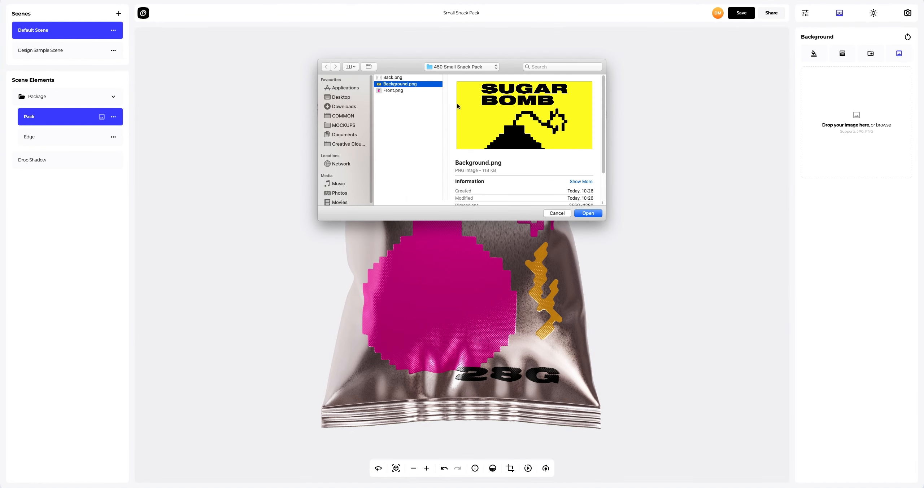
left_click(591, 213)
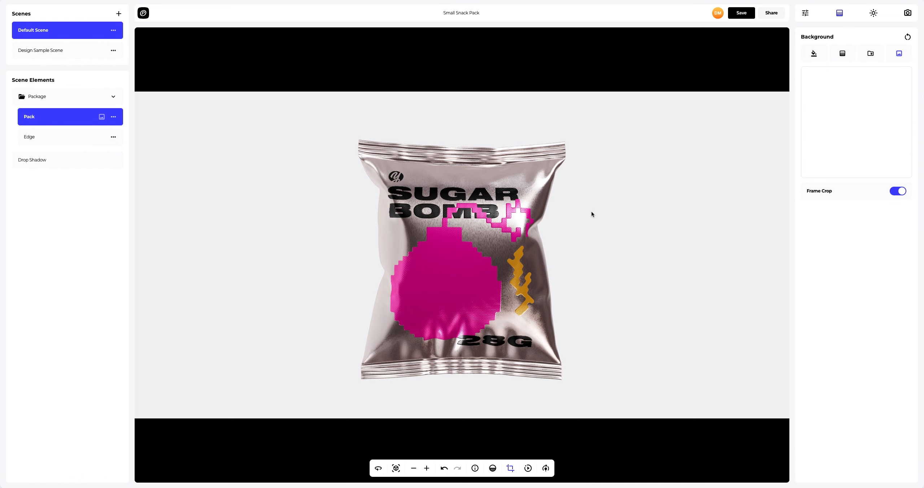
left_click(902, 194)
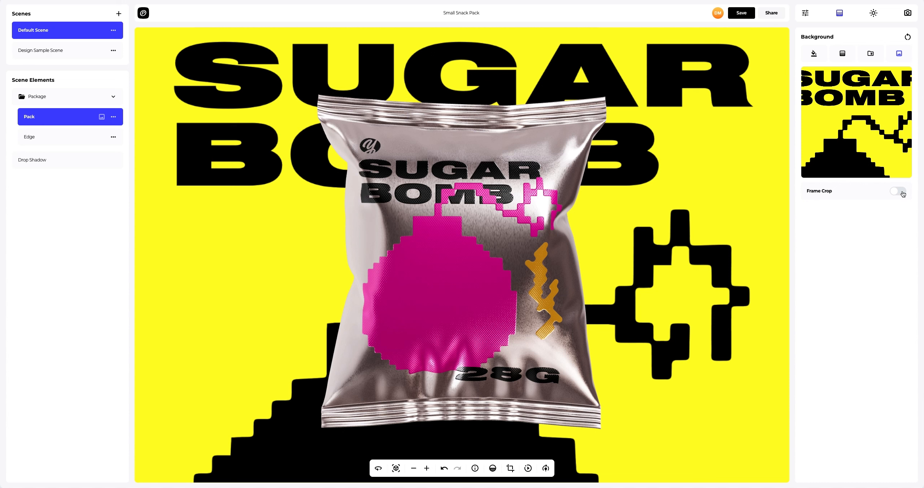
Set the Spot Light's horizontal rotation to 80.2, vertical rotation to 45.5 and color to yellow #FFFF02.
left_click(873, 13)
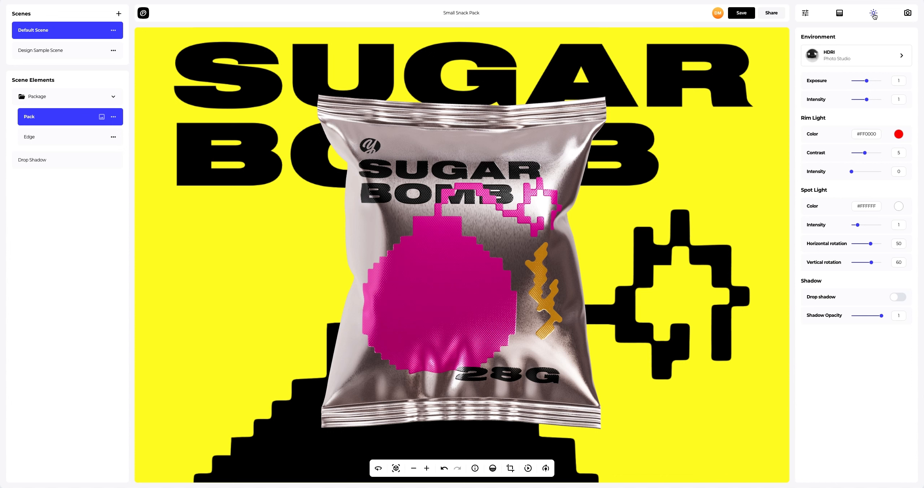
left_click_drag(870, 244, 871, 264)
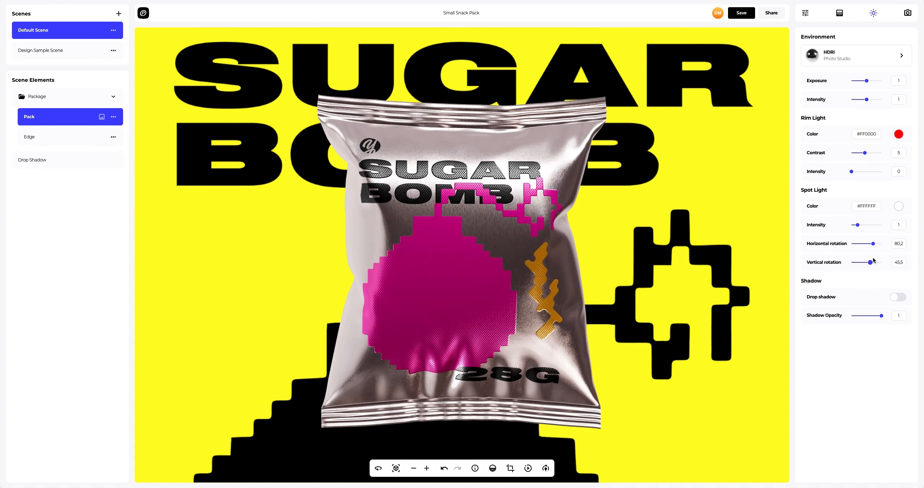
left_click(898, 208)
left_click(837, 233)
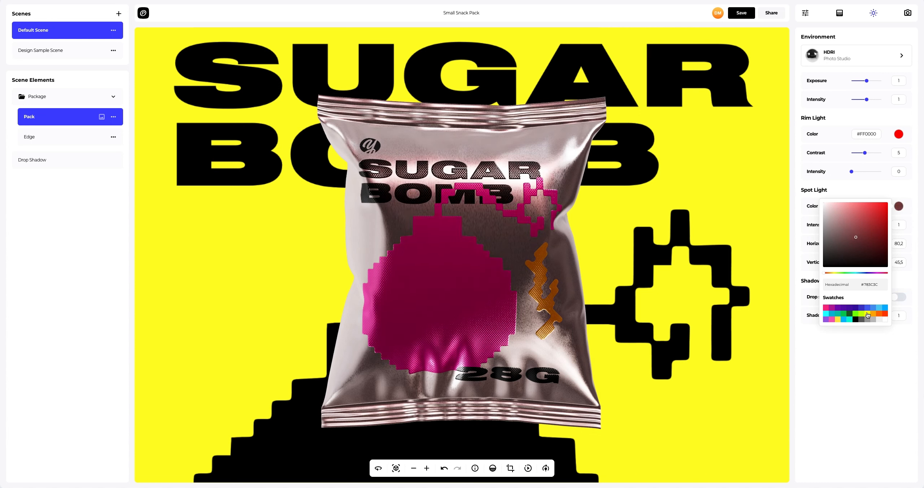
left_click(867, 315)
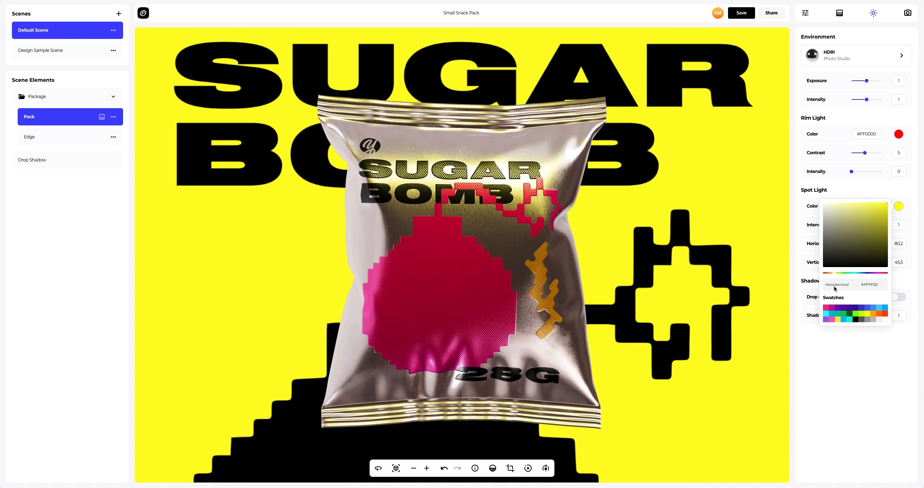
left_click(795, 247)
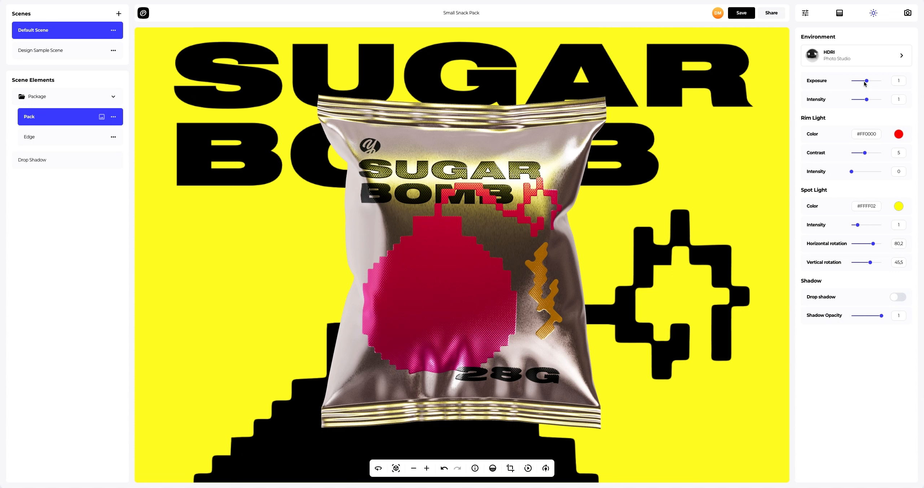
Set the Environment's Exposure to 1.16 and Intensity to 1.42.
left_click_drag(866, 81, 872, 103)
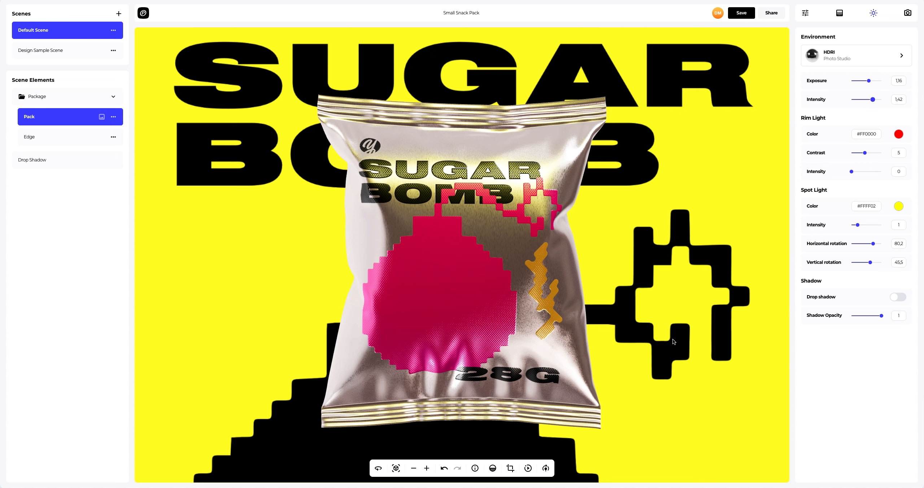
Rotate the environment lighting to shift the reflections on the pack.
left_click(546, 468)
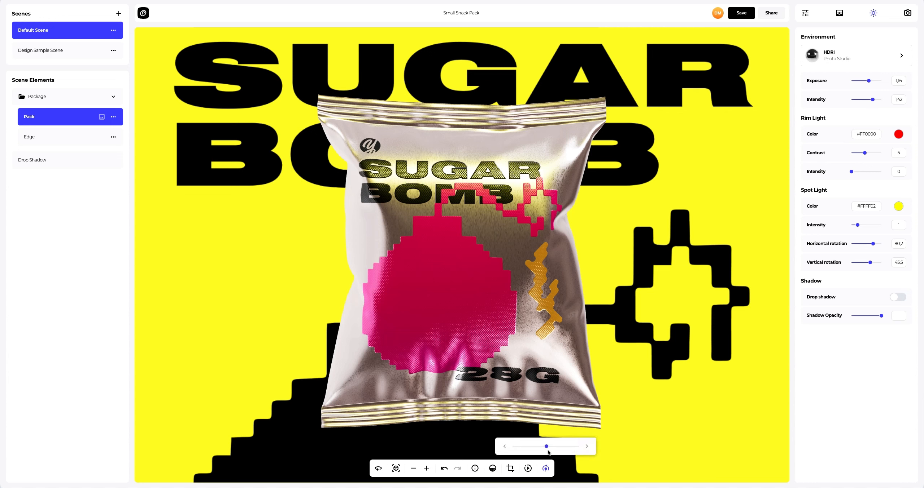
left_click_drag(548, 449, 565, 448)
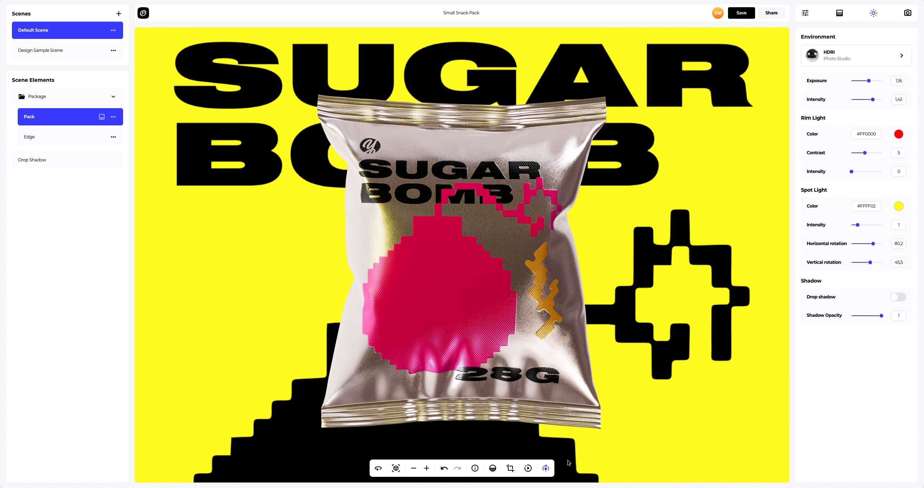
left_click(546, 468)
Tilt the pack within the scene.
left_click(528, 469)
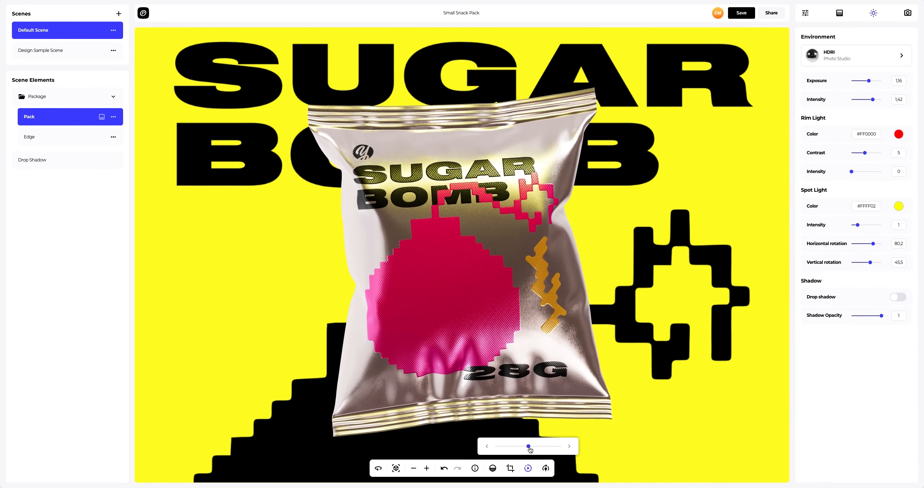